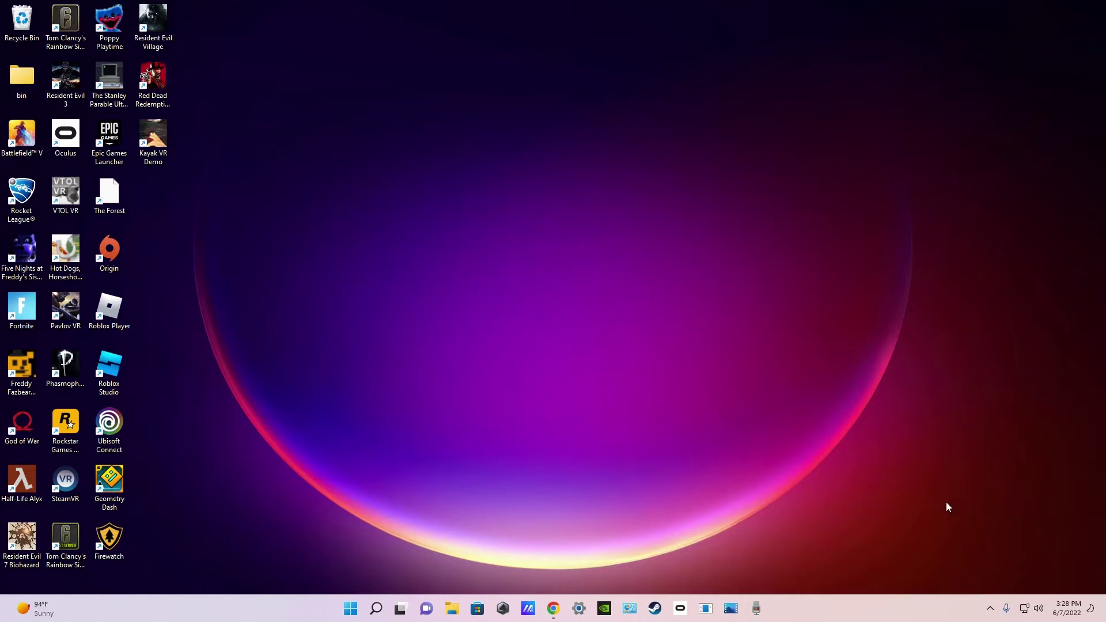
# Close the Steam library and open the OS (C:) drive in File Explorer.
pyautogui.click(655, 609)
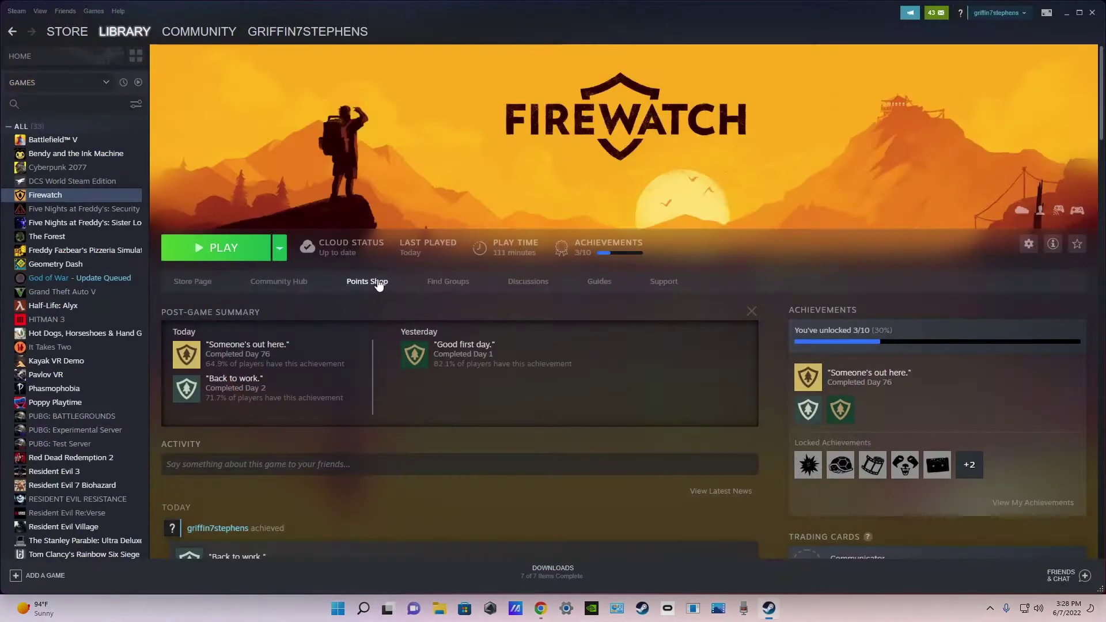
pyautogui.click(1091, 13)
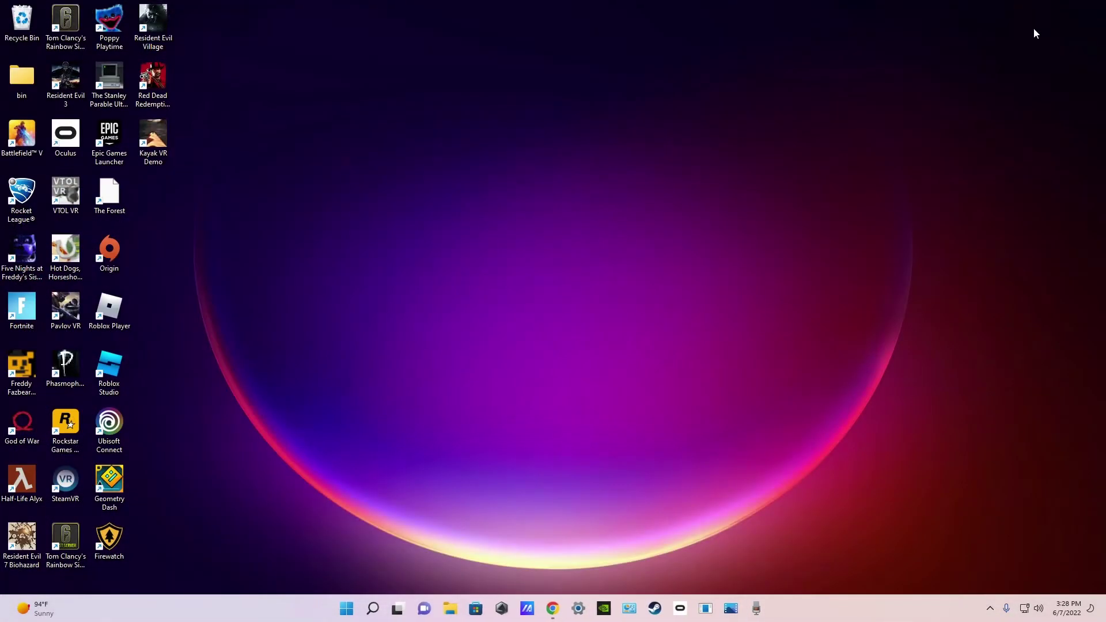
pyautogui.click(452, 608)
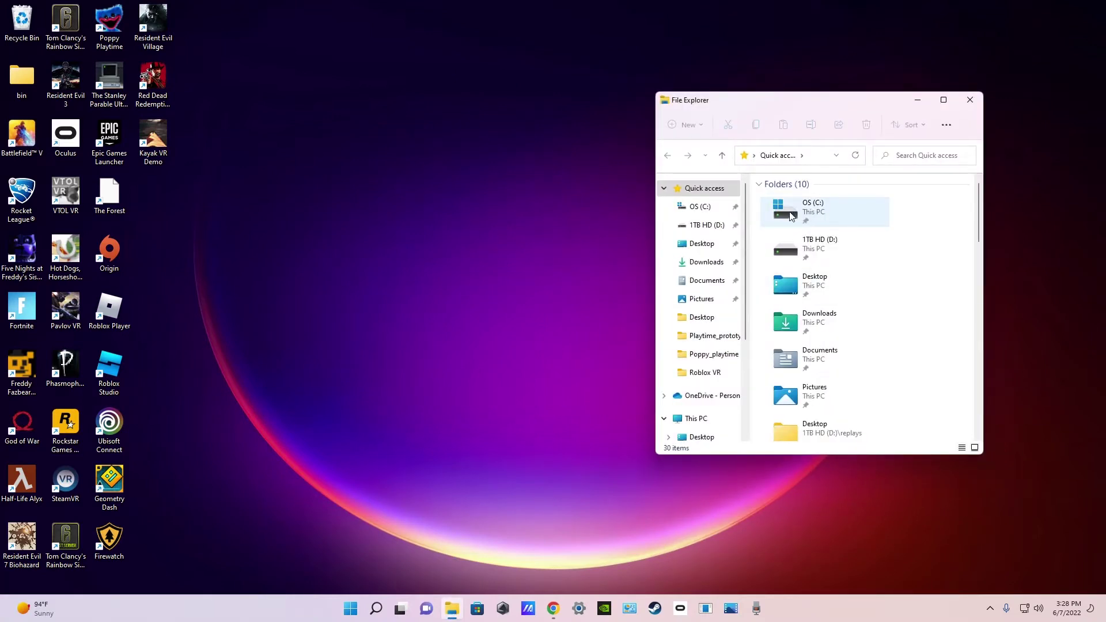
pyautogui.click(816, 221)
pyautogui.doubleClick(817, 221)
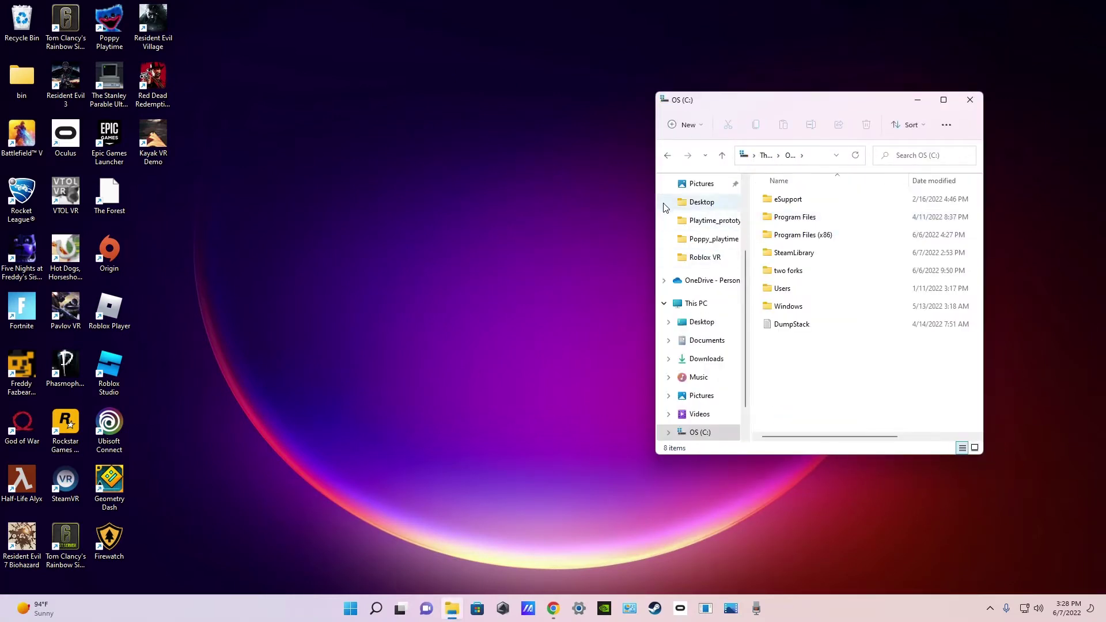
# Create a new folder named 'Firewatch VR' on C:, open it and move its window right.
pyautogui.click(698, 131)
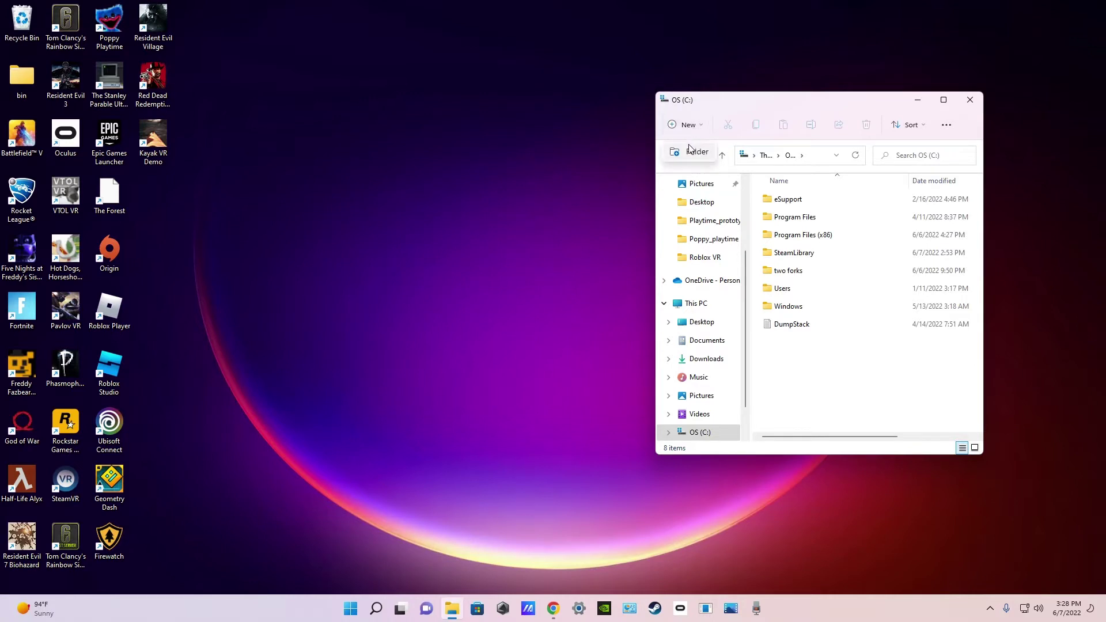
pyautogui.click(691, 150)
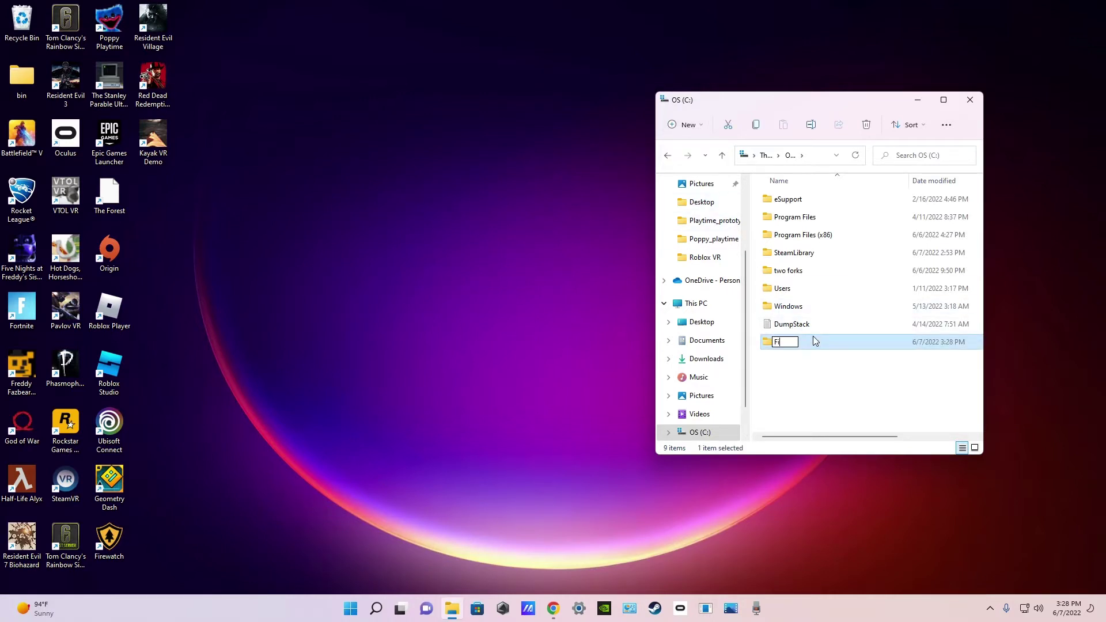
pyautogui.write('Firewatch VRR')
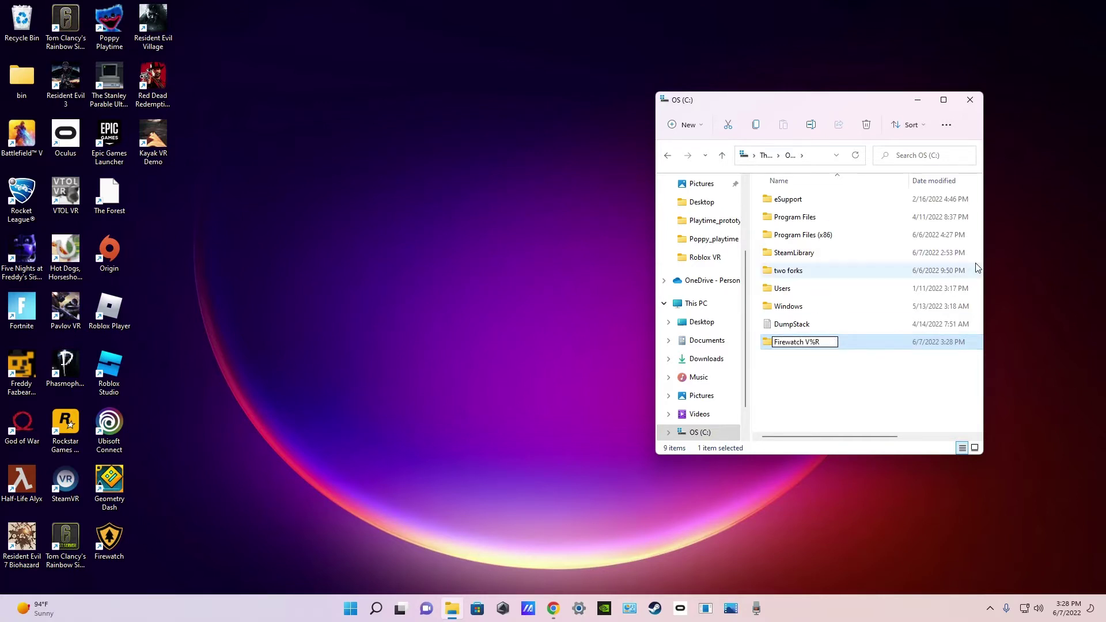
pyautogui.press('BackSpace')
pyautogui.press('BackSpace')
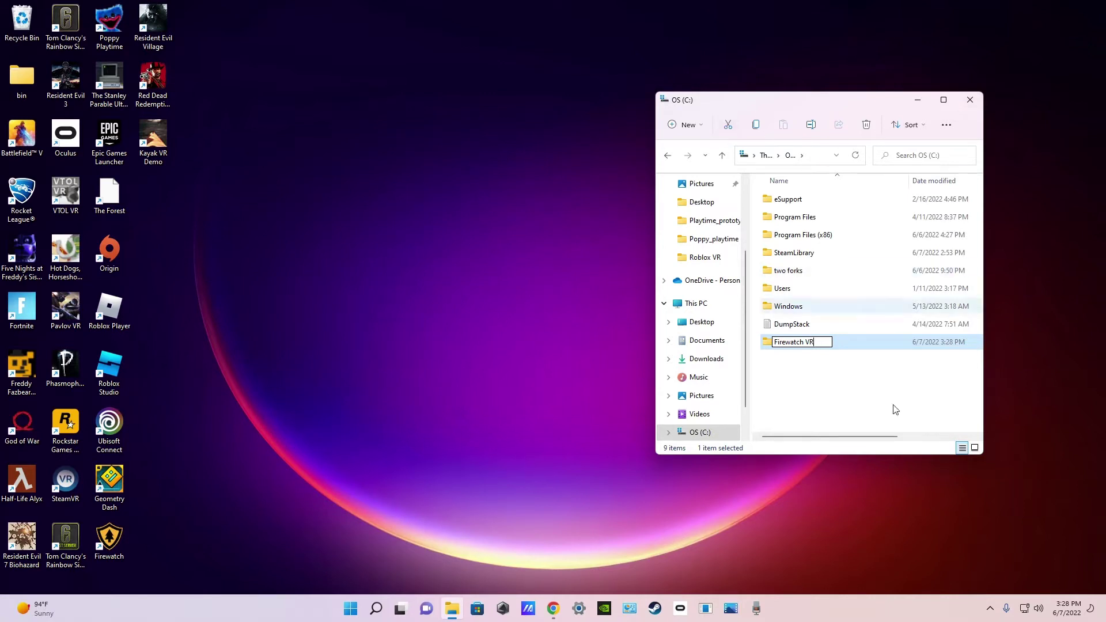
pyautogui.click(838, 365)
pyautogui.doubleClick(824, 344)
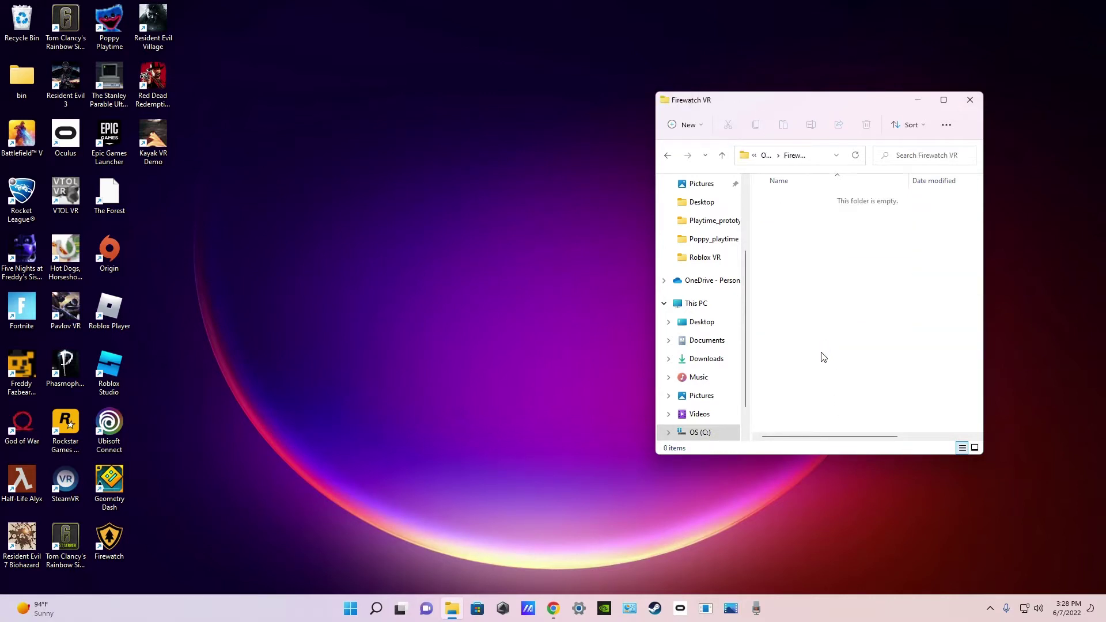
pyautogui.moveTo(775, 104); pyautogui.dragTo(875, 105)
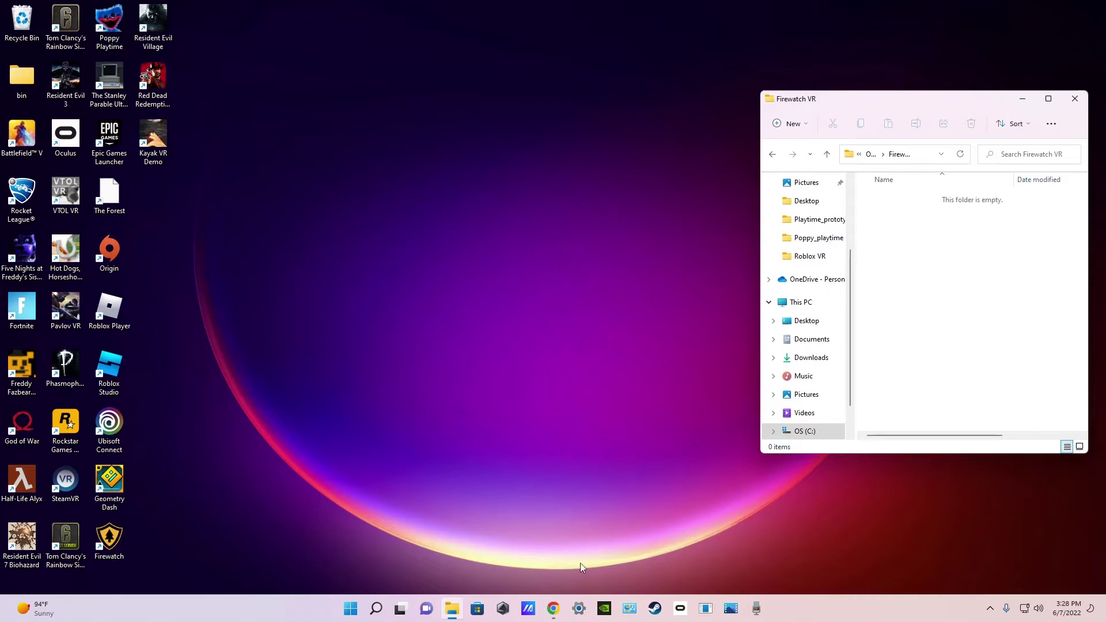
# Download TwoForksVR-1.1.1.zip from the Two Forks VR 1.1.1 release page in Chrome.
pyautogui.click(554, 608)
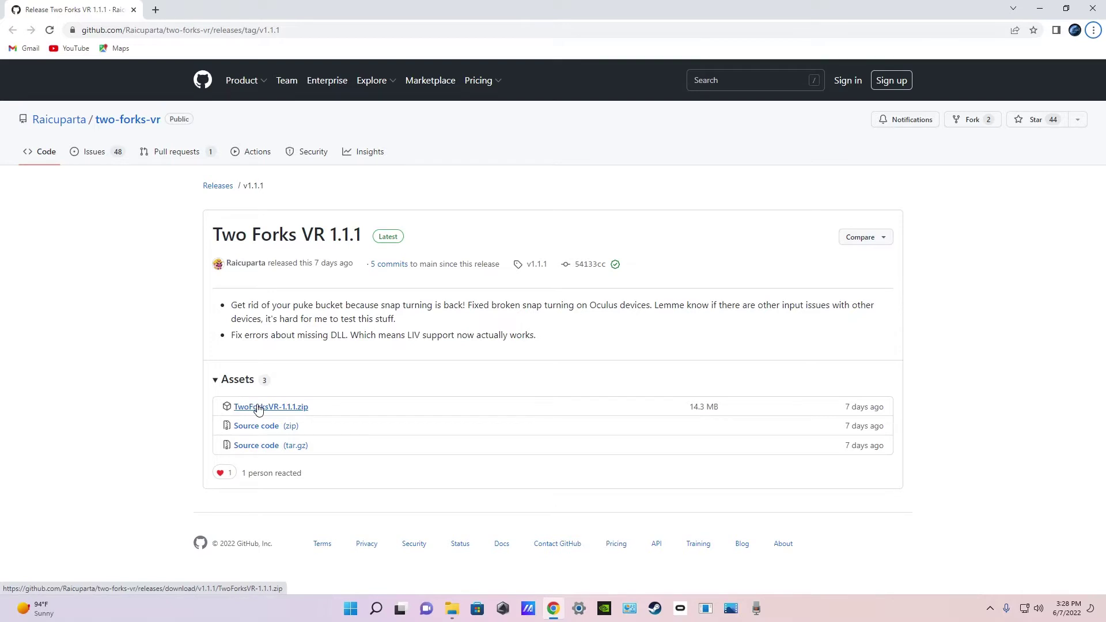
pyautogui.click(254, 408)
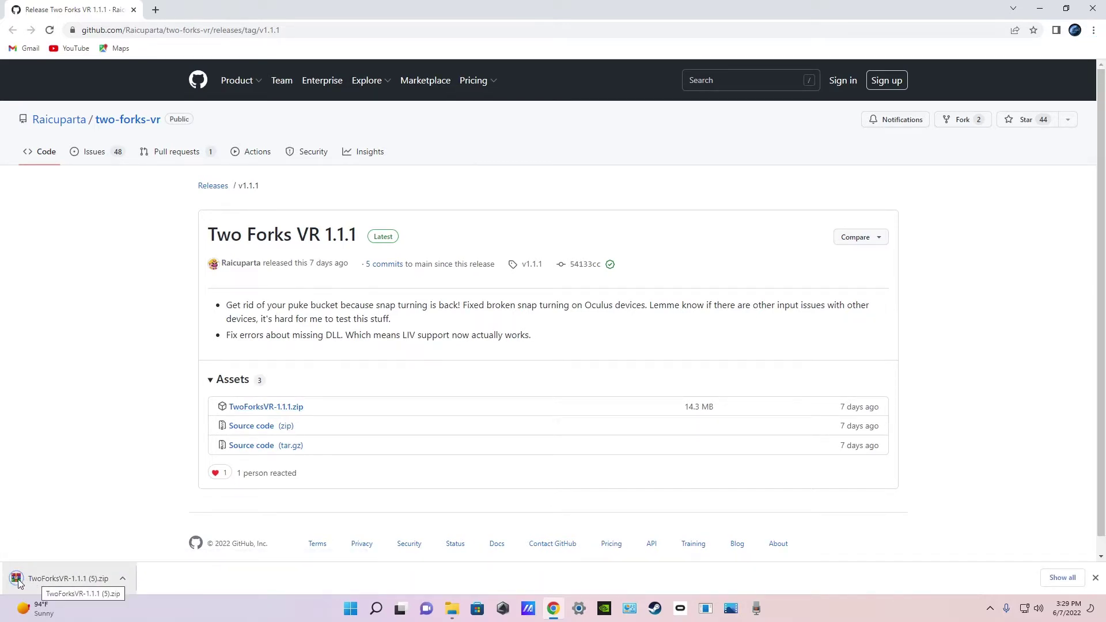
# Open the downloaded archive in WinRAR and tile it beside the Firewatch VR folder.
pyautogui.click(18, 583)
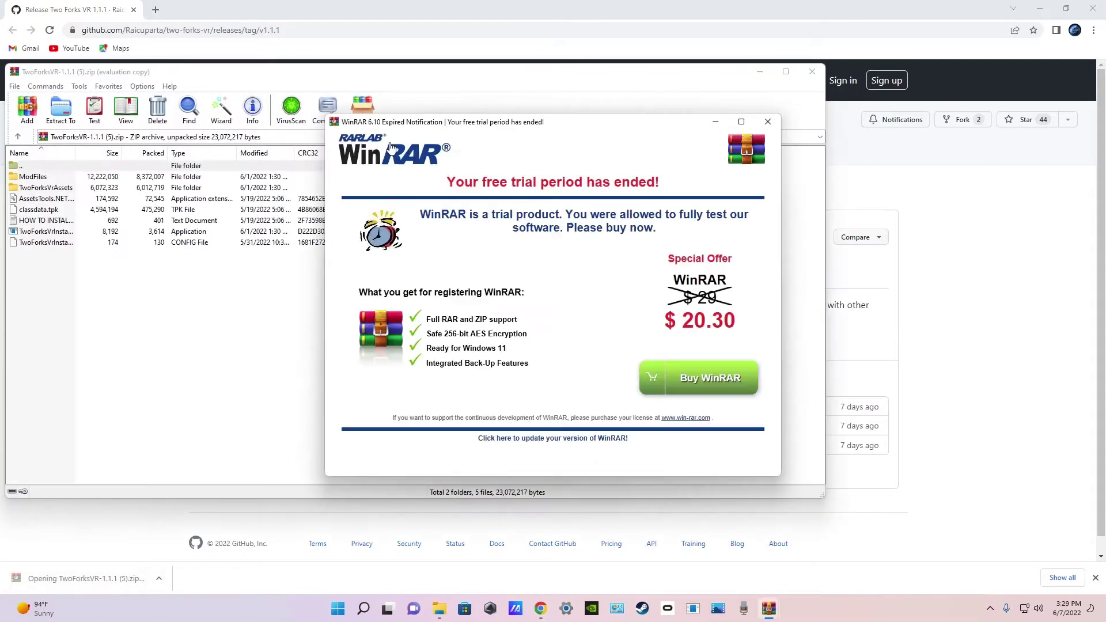
pyautogui.click(768, 122)
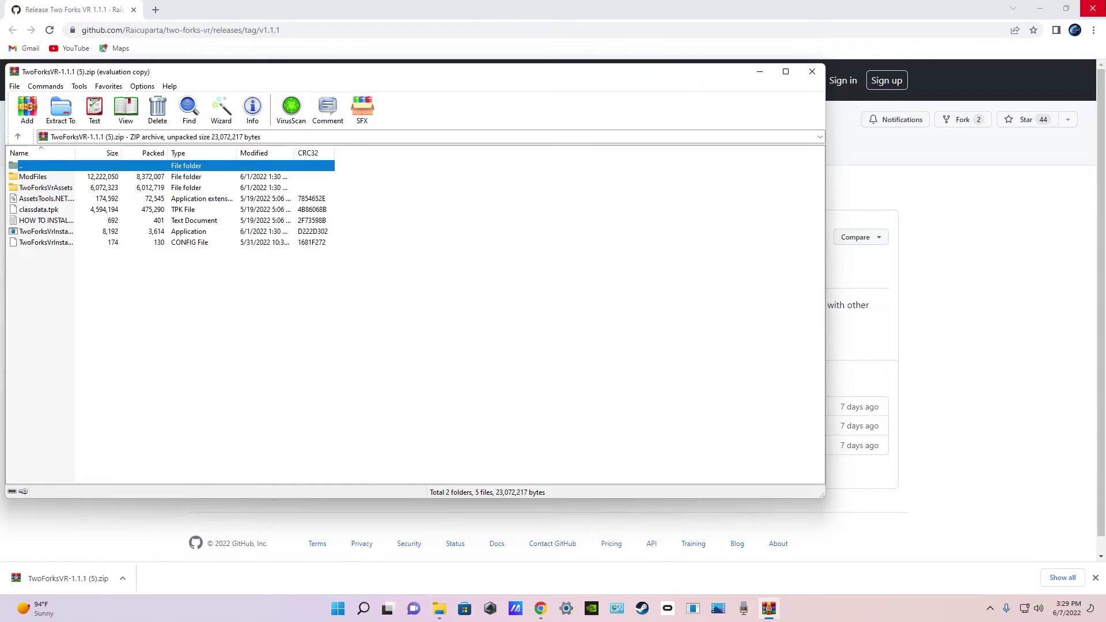
pyautogui.click(1093, 8)
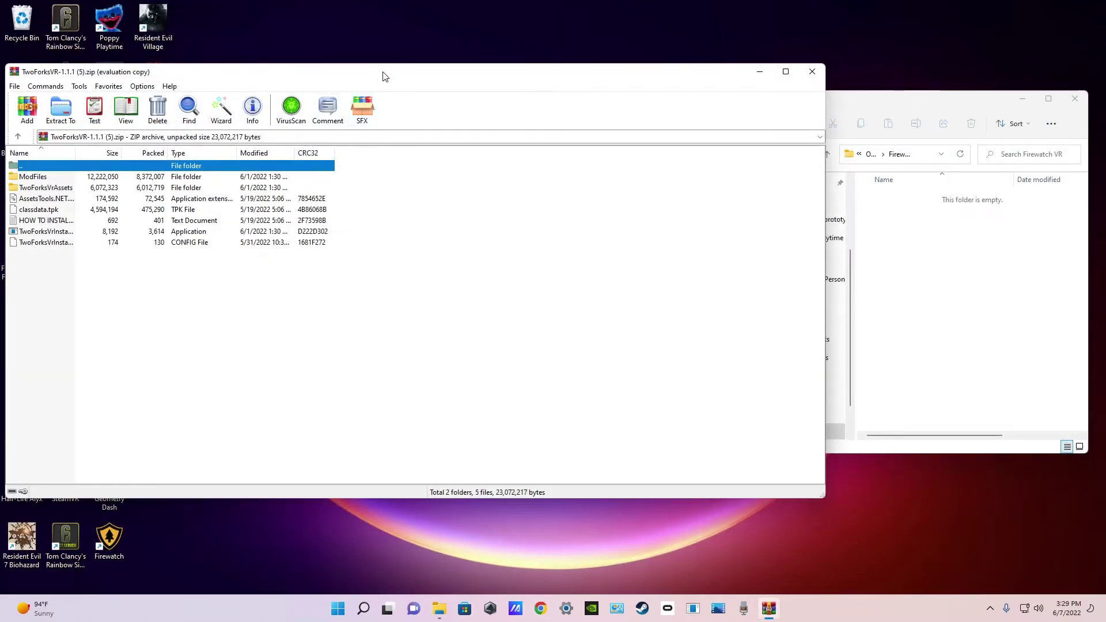
pyautogui.moveTo(384, 76); pyautogui.dragTo(1, 86)
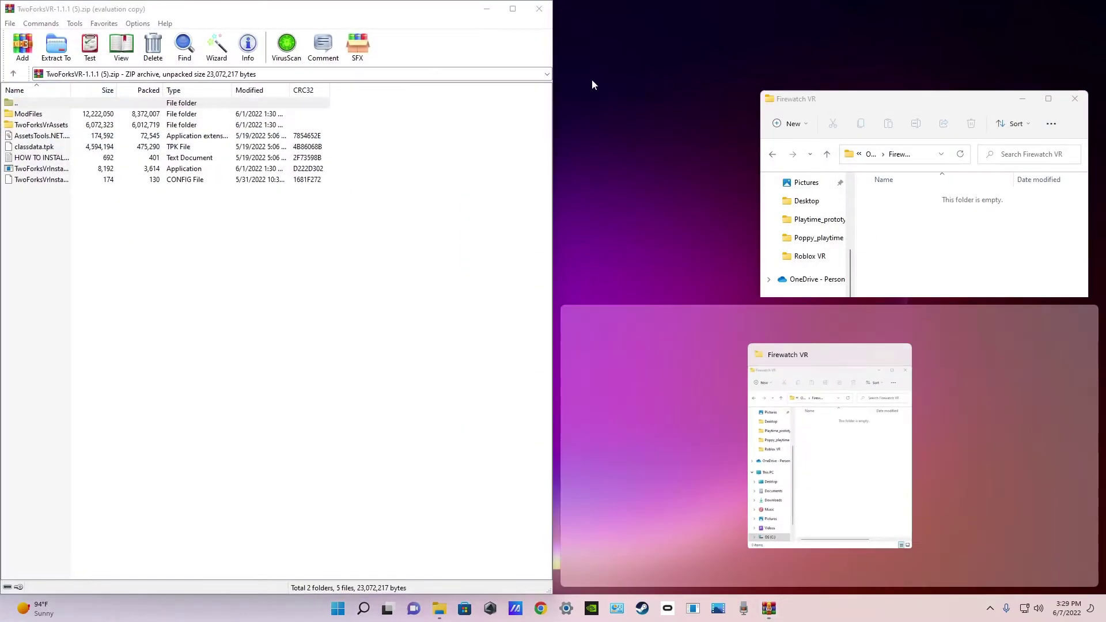
pyautogui.moveTo(915, 109); pyautogui.dragTo(1103, 109)
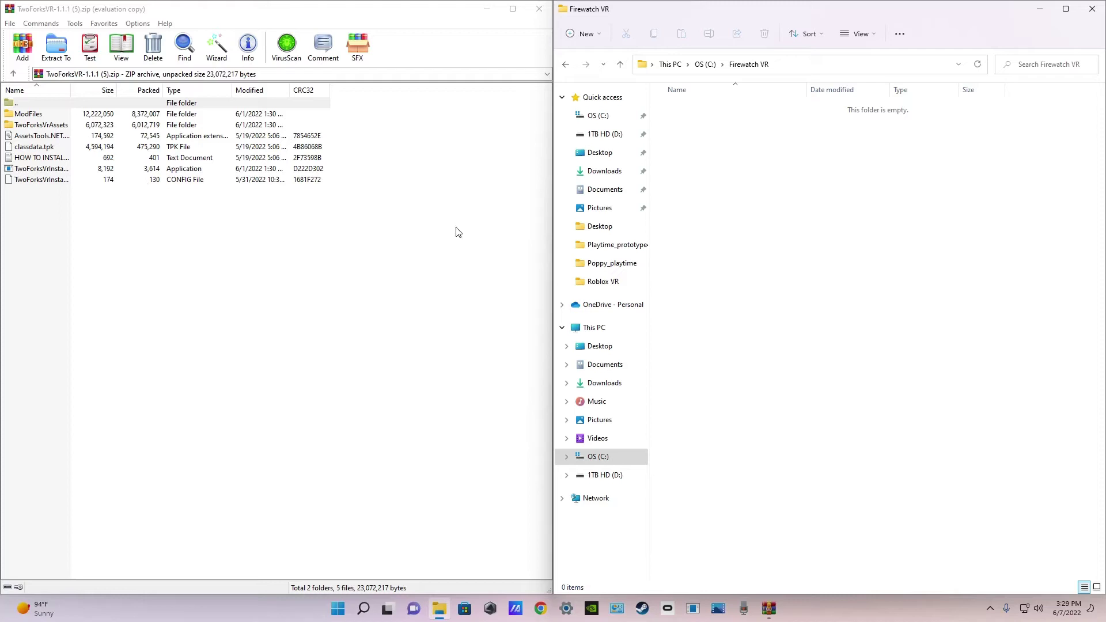
# Drag all seven archive items into the Firewatch VR folder and close WinRAR.
pyautogui.moveTo(87, 202); pyautogui.dragTo(80, 104)
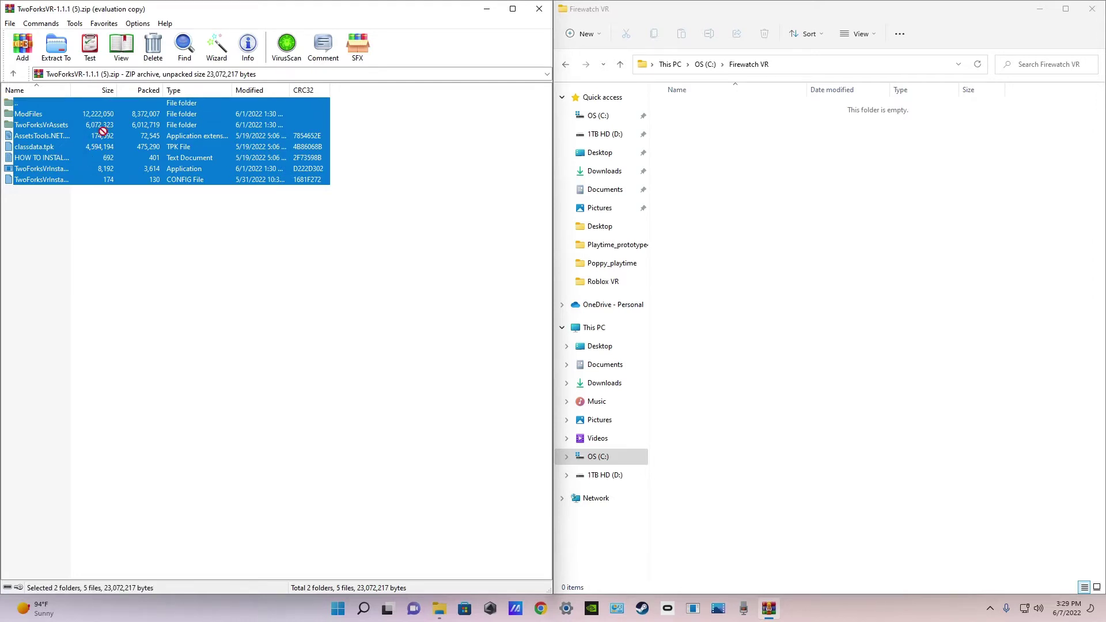
pyautogui.moveTo(103, 131); pyautogui.dragTo(842, 175)
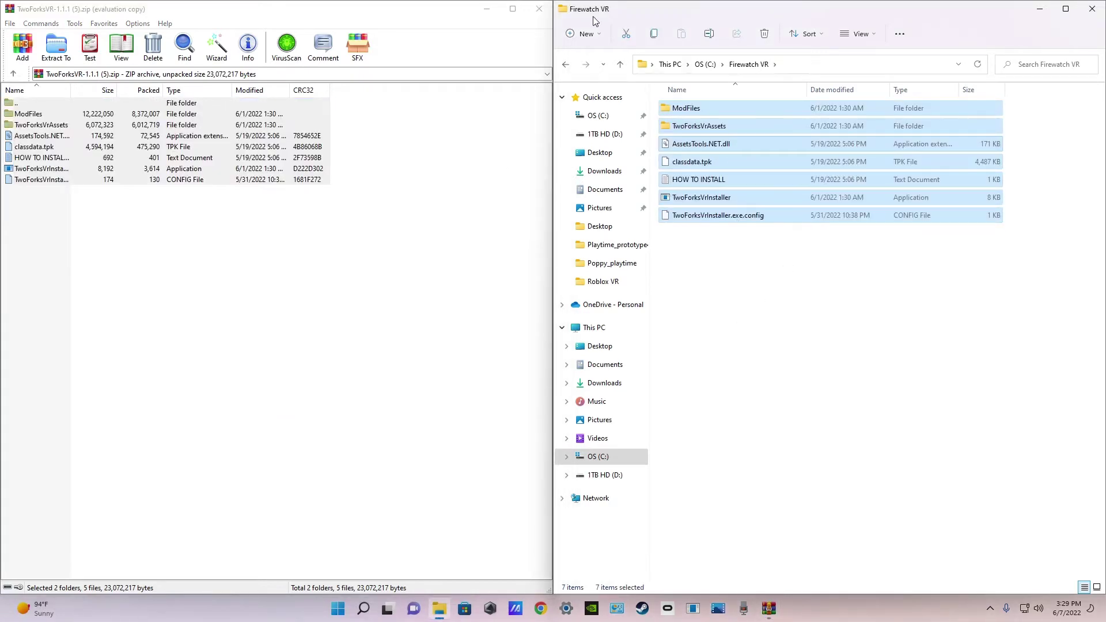
pyautogui.click(539, 9)
# Open Firewatch's installed game folder via Steam's Manage > Browse local files.
pyautogui.moveTo(652, 21); pyautogui.dragTo(605, 90)
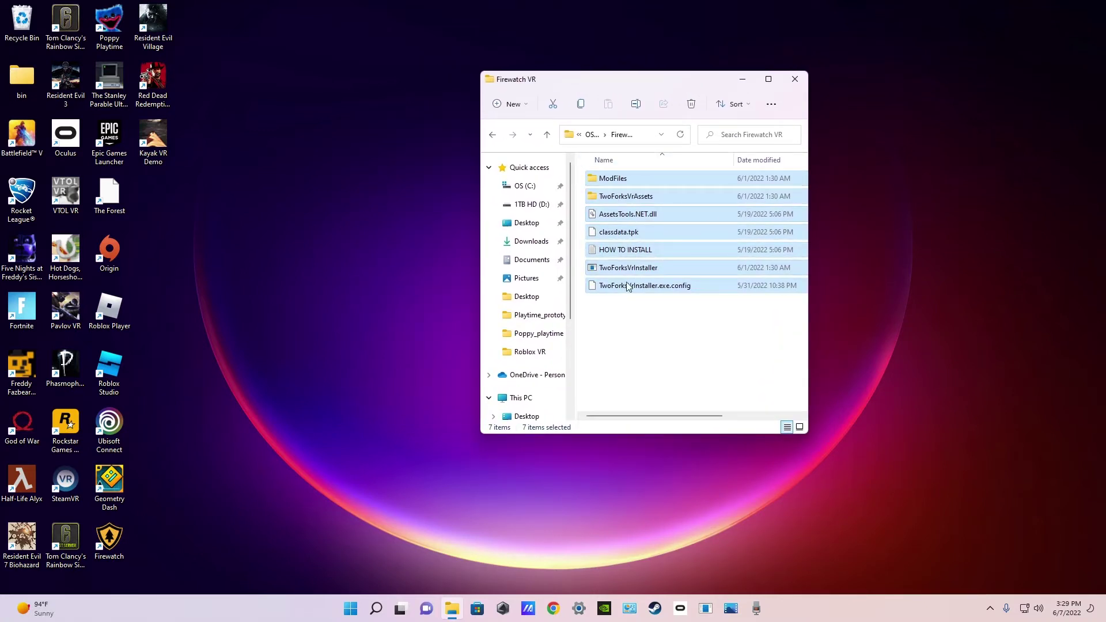
pyautogui.moveTo(595, 89); pyautogui.dragTo(1104, 150)
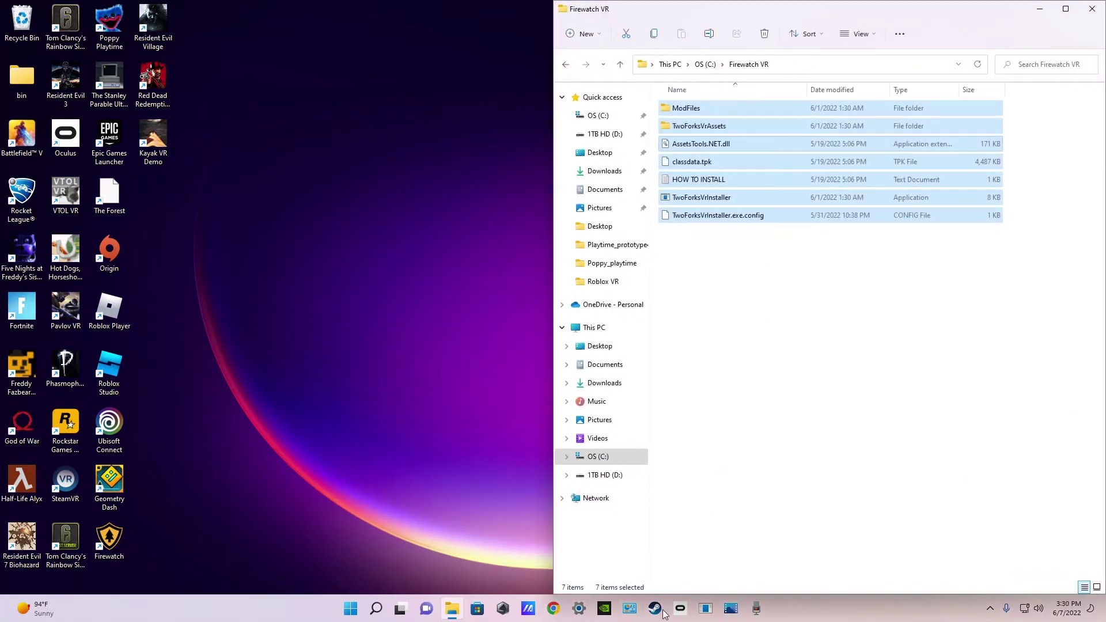
pyautogui.click(655, 608)
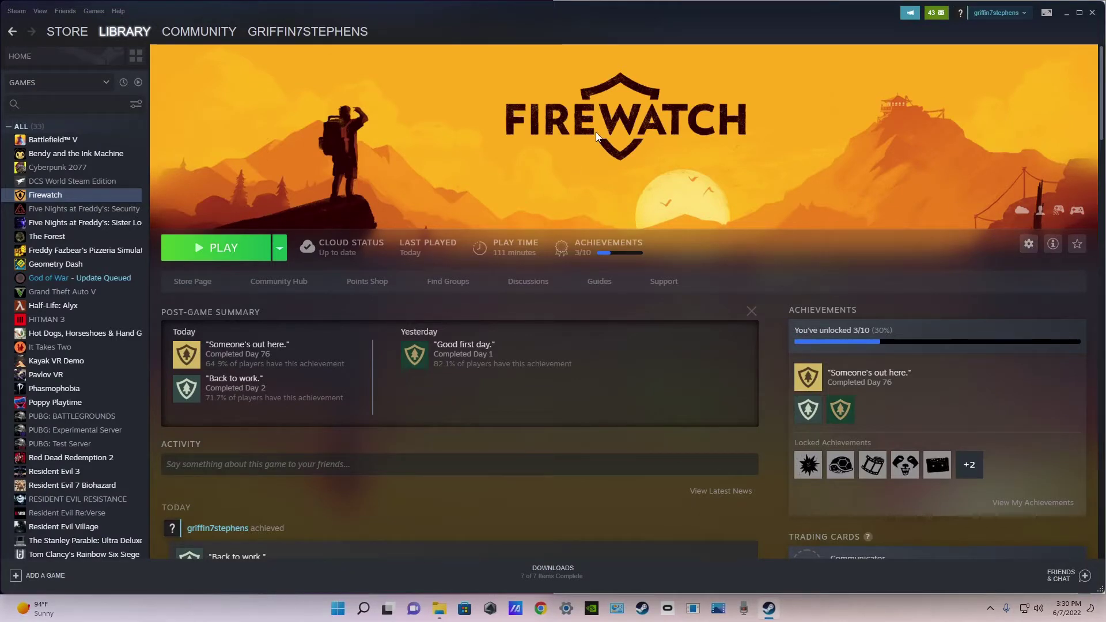
pyautogui.click(1030, 244)
pyautogui.moveTo(1037, 295)
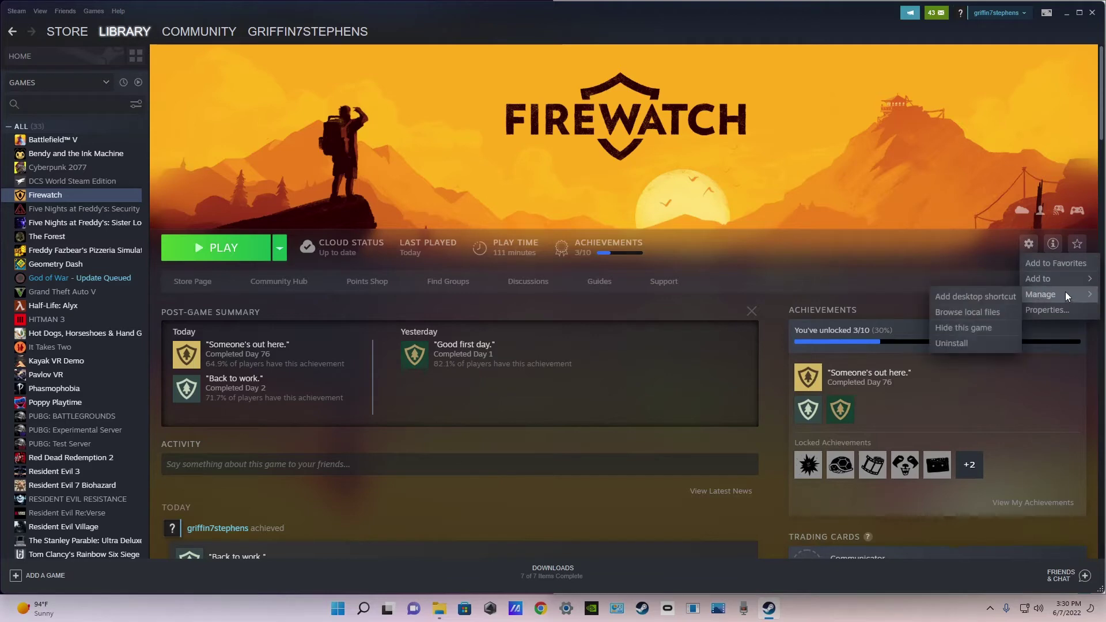
pyautogui.click(982, 317)
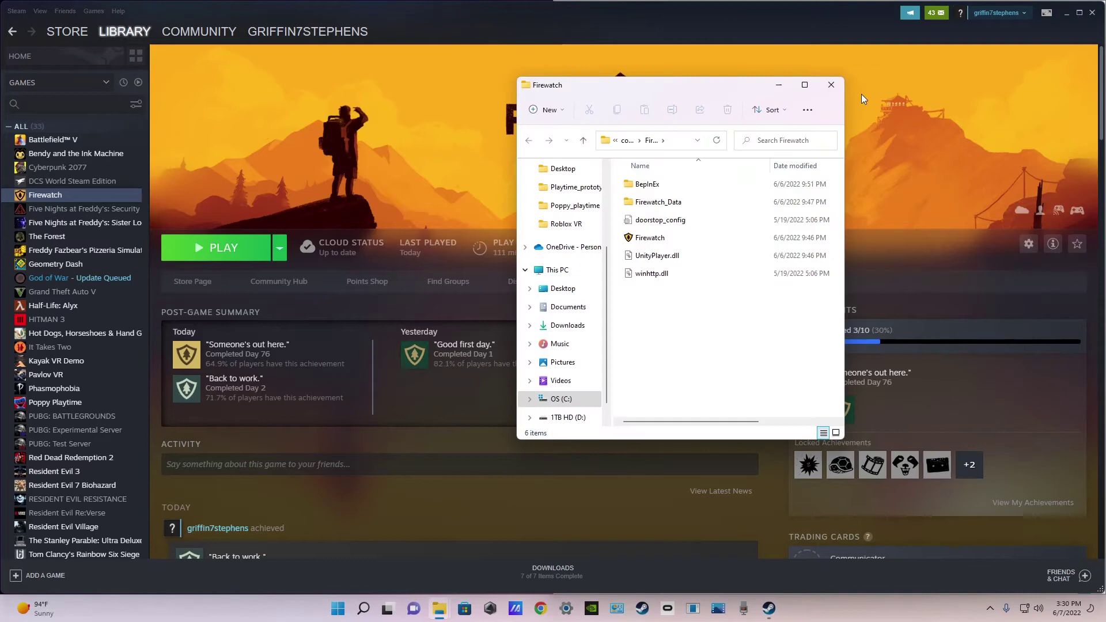
pyautogui.moveTo(637, 88); pyautogui.dragTo(671, 112)
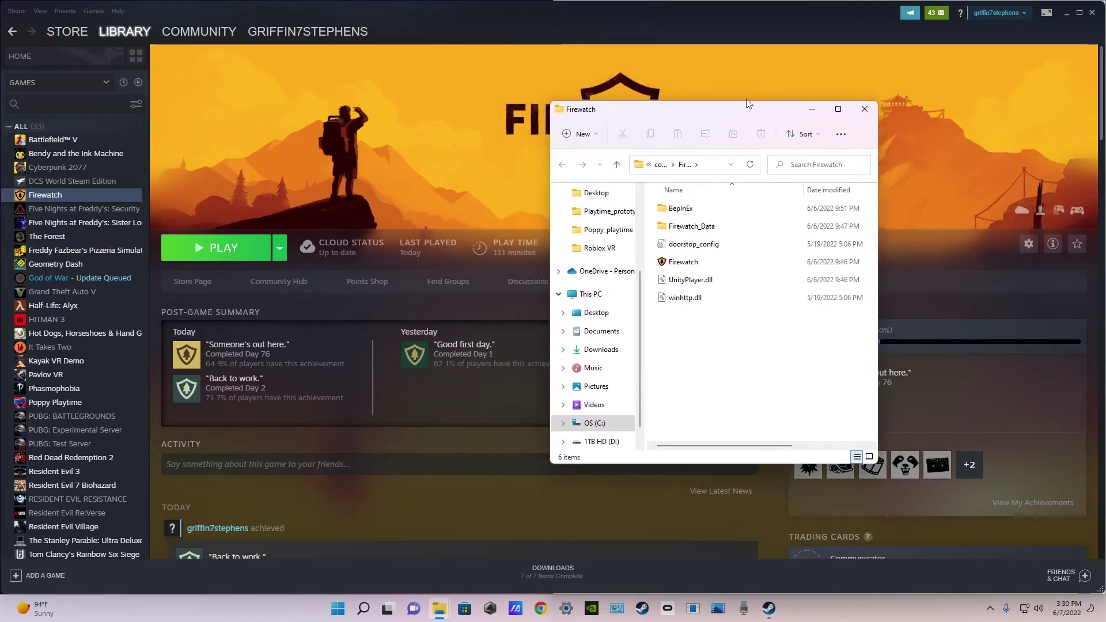
# Close Steam, tile both folders, and drop Firewatch.exe onto TwoForksVrInstaller.exe to patch the game.
pyautogui.click(1091, 13)
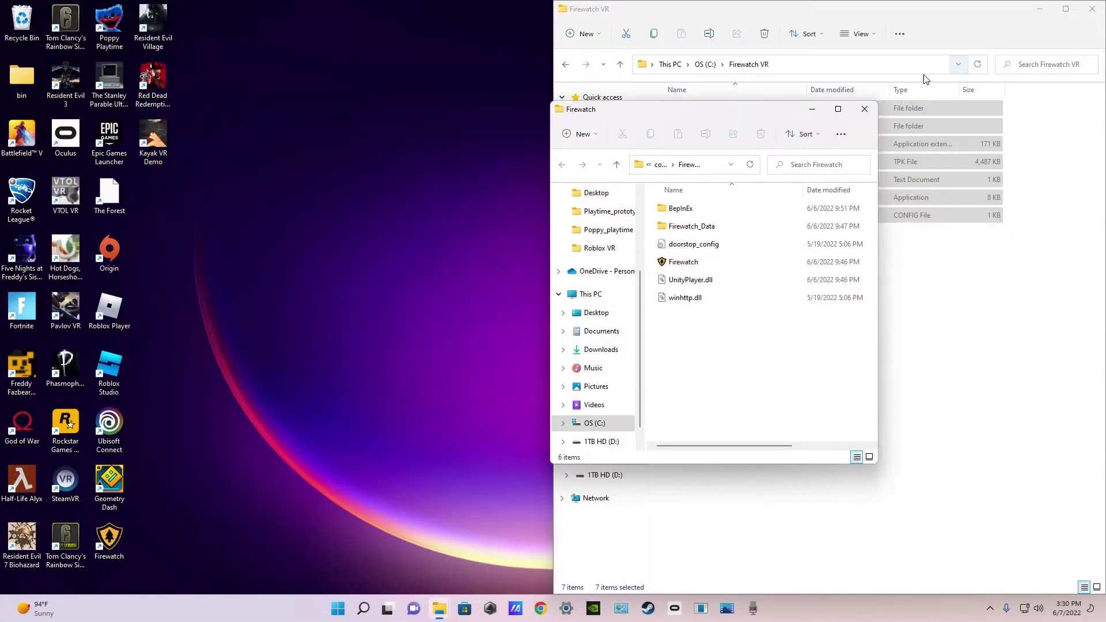
pyautogui.moveTo(759, 115); pyautogui.dragTo(0, 72)
pyautogui.click(1059, 360)
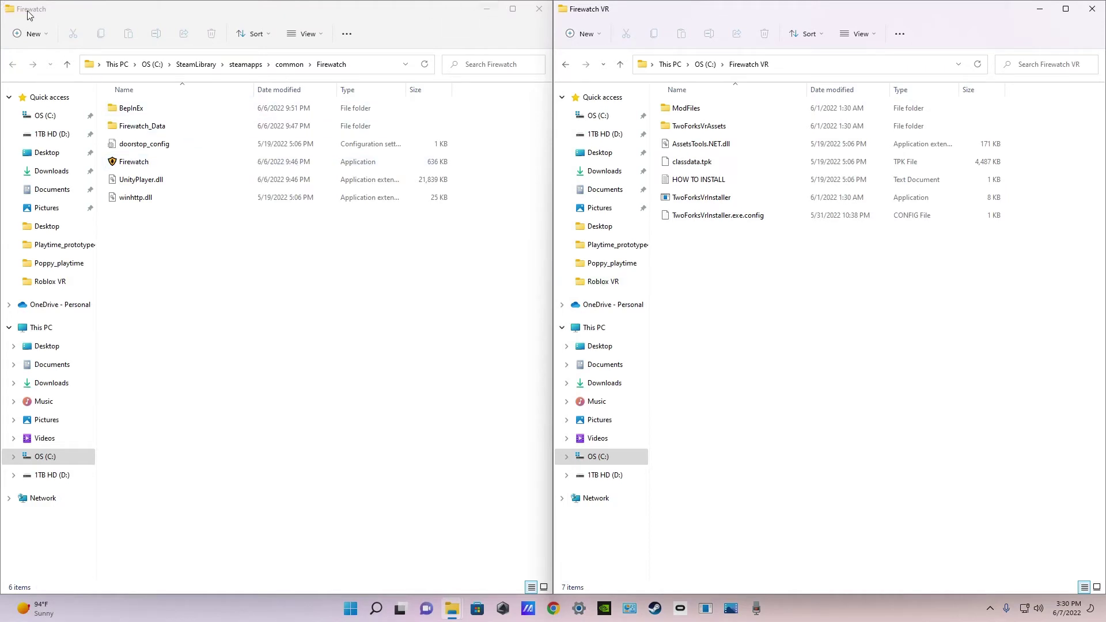
pyautogui.moveTo(134, 163); pyautogui.dragTo(696, 200)
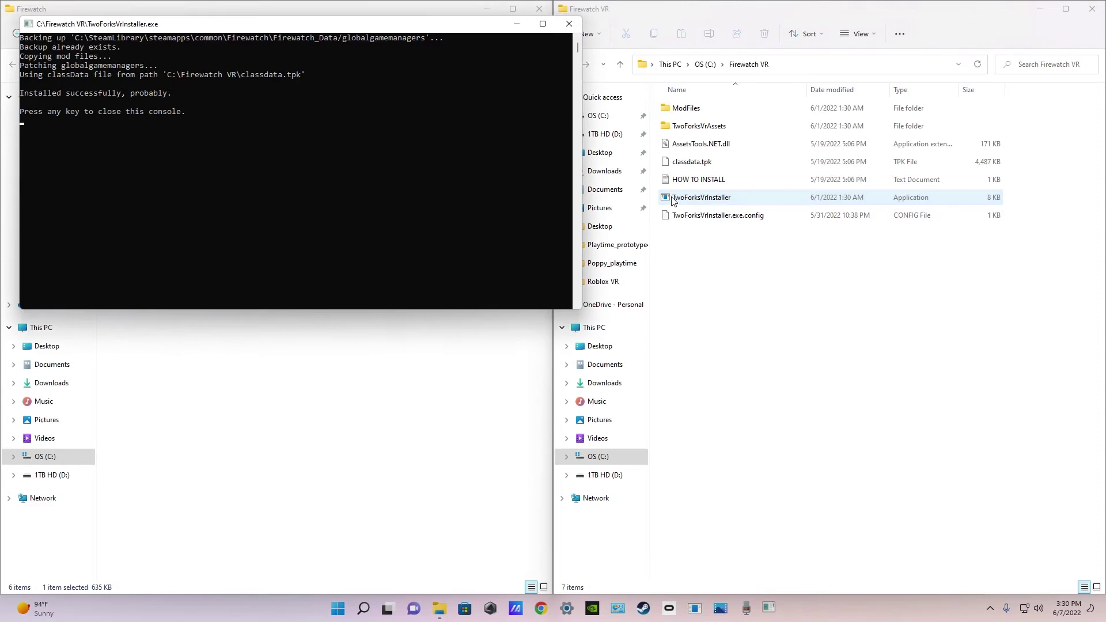
# Check the installer's 'Installed successfully' output, then dismiss the console with Enter.
pyautogui.moveTo(215, 27); pyautogui.dragTo(510, 80)
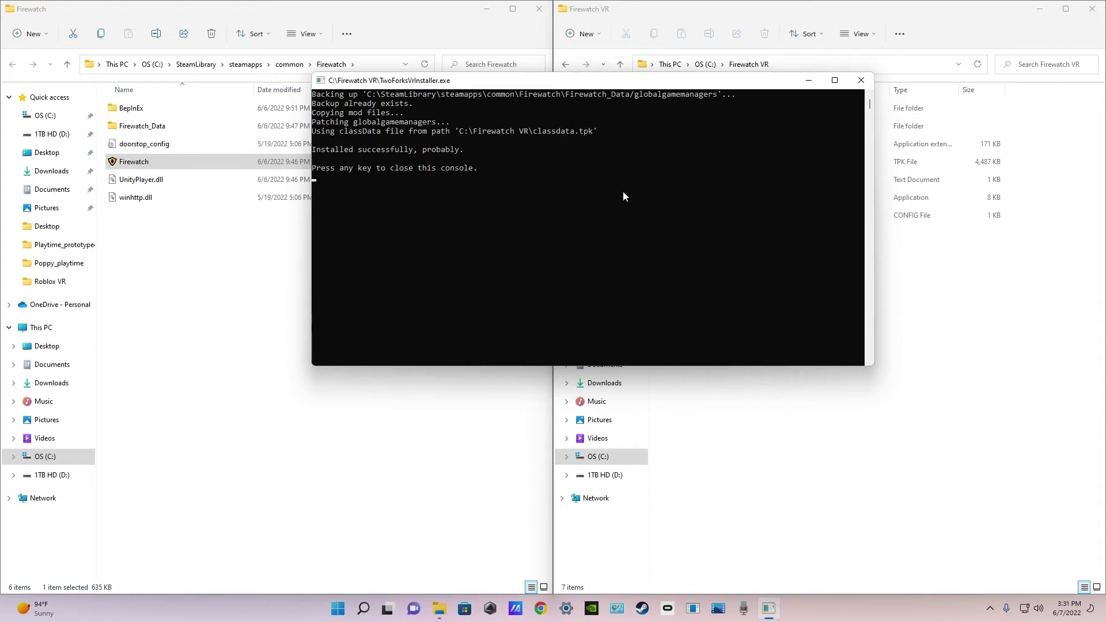
pyautogui.press('Return')
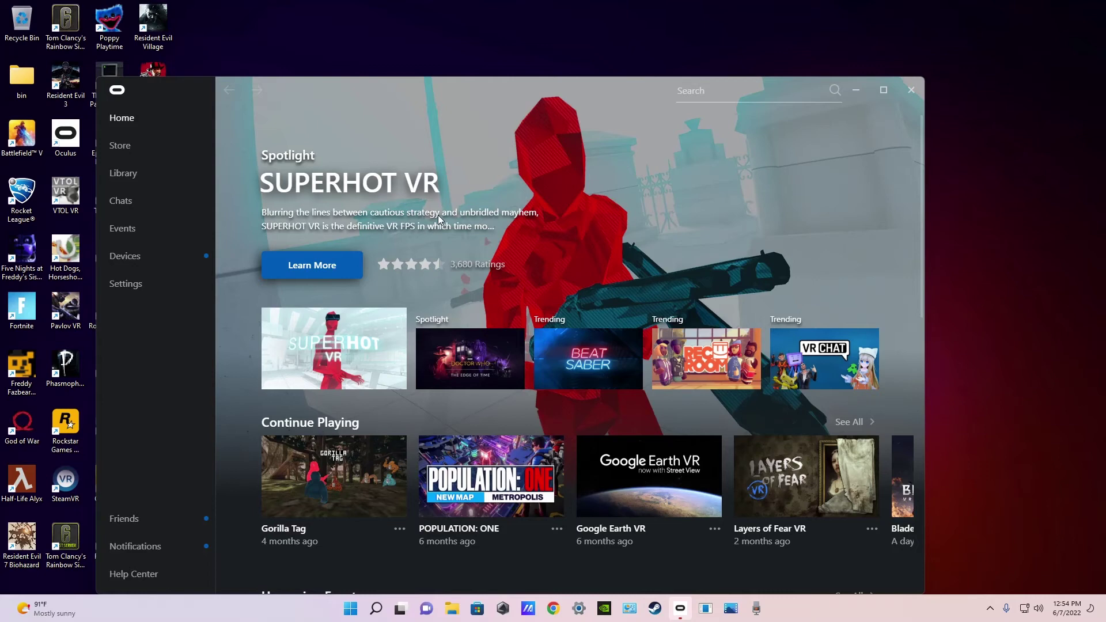
# Bring the Steam library's Firewatch page back in front of the Oculus app.
pyautogui.click(655, 610)
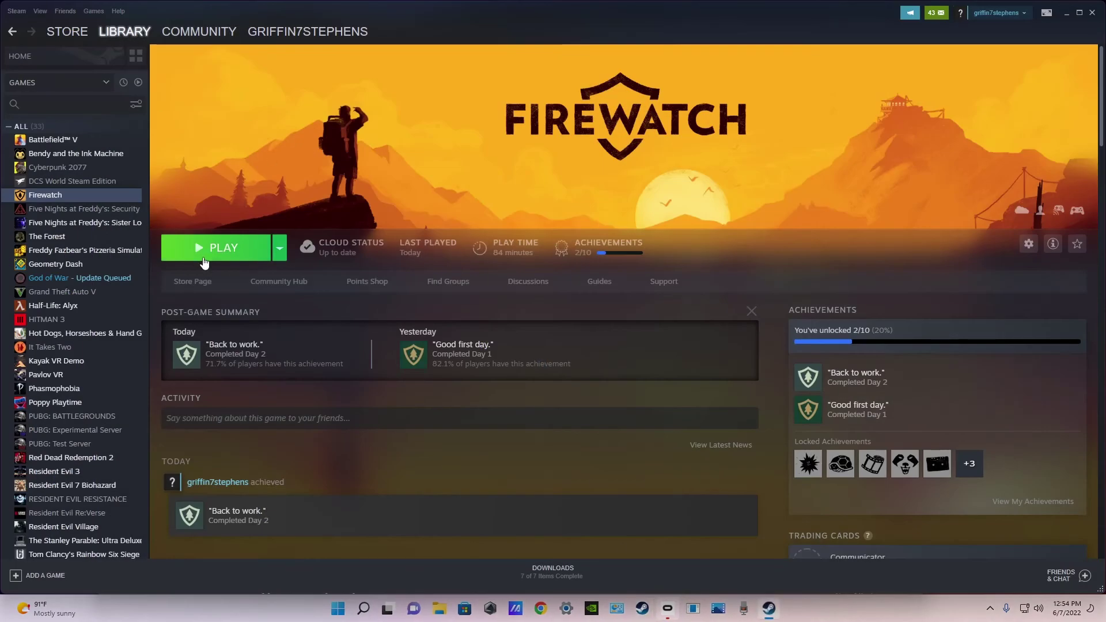
# Press PLAY on Firewatch and let it load into the VR main menu.
pyautogui.click(226, 255)
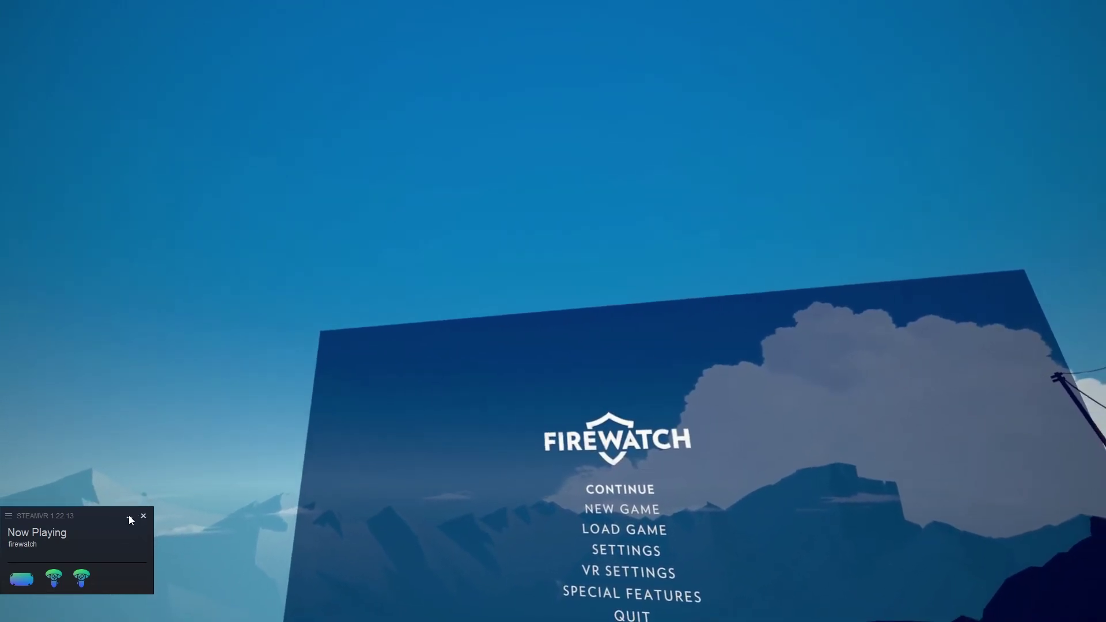
# Minimize the SteamVR now-playing window covering the Firewatch VR main menu.
pyautogui.click(129, 517)
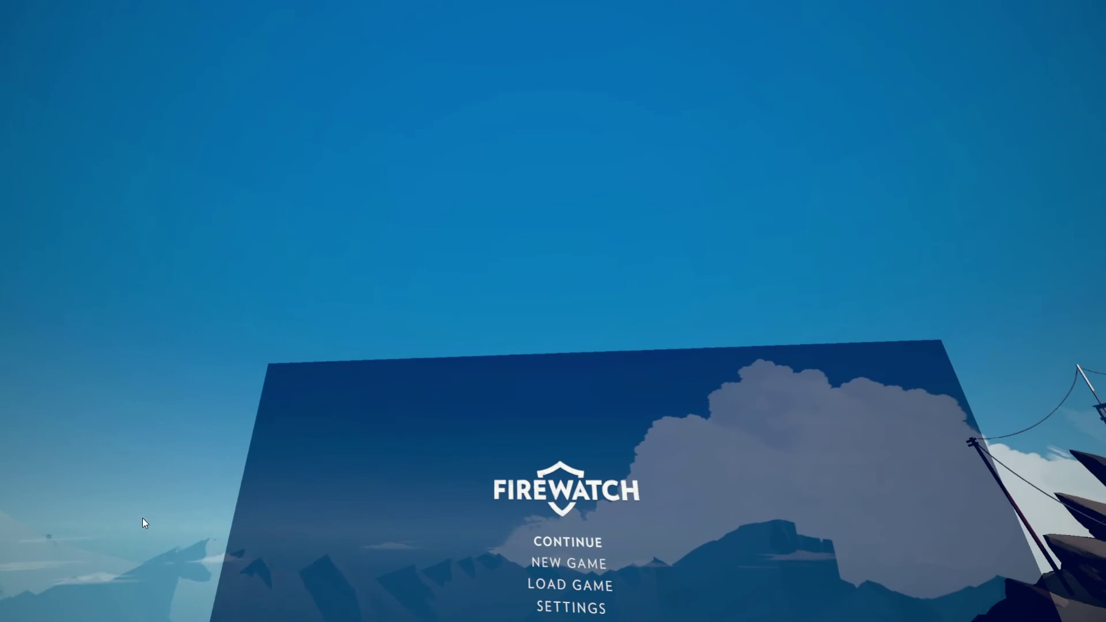